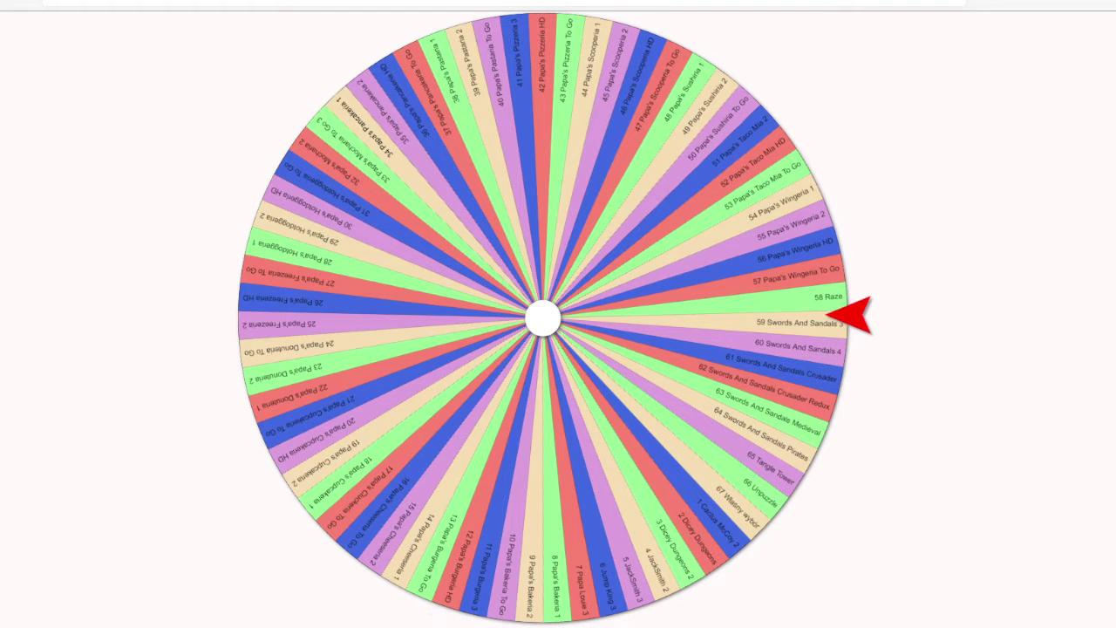
Spin the wheel of game titles to draw a game
key(ctrl+Return)
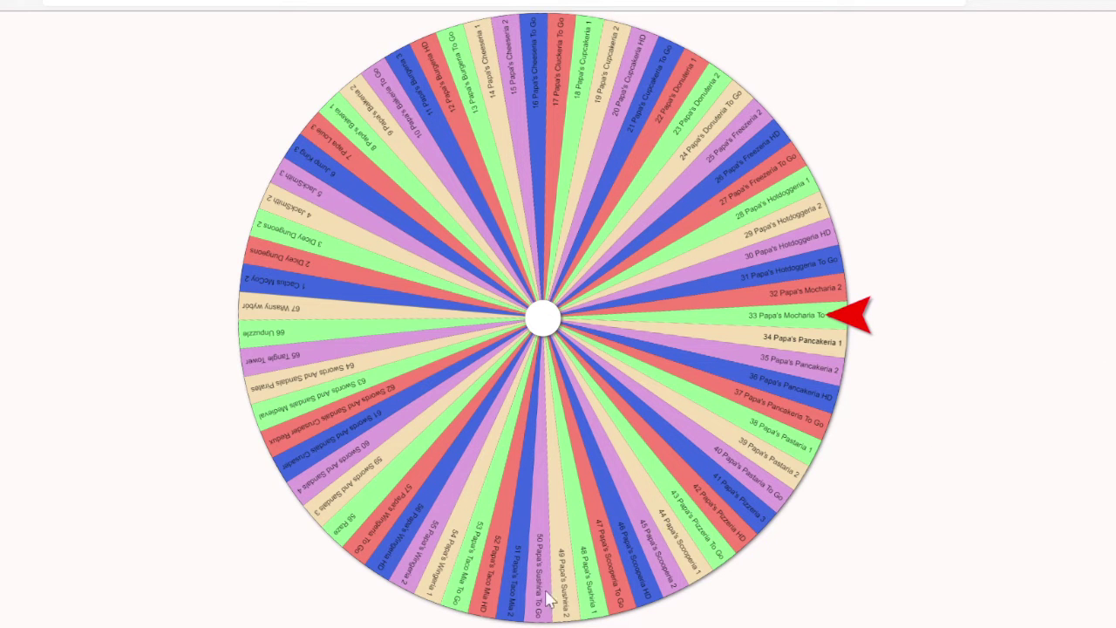
click(555, 444)
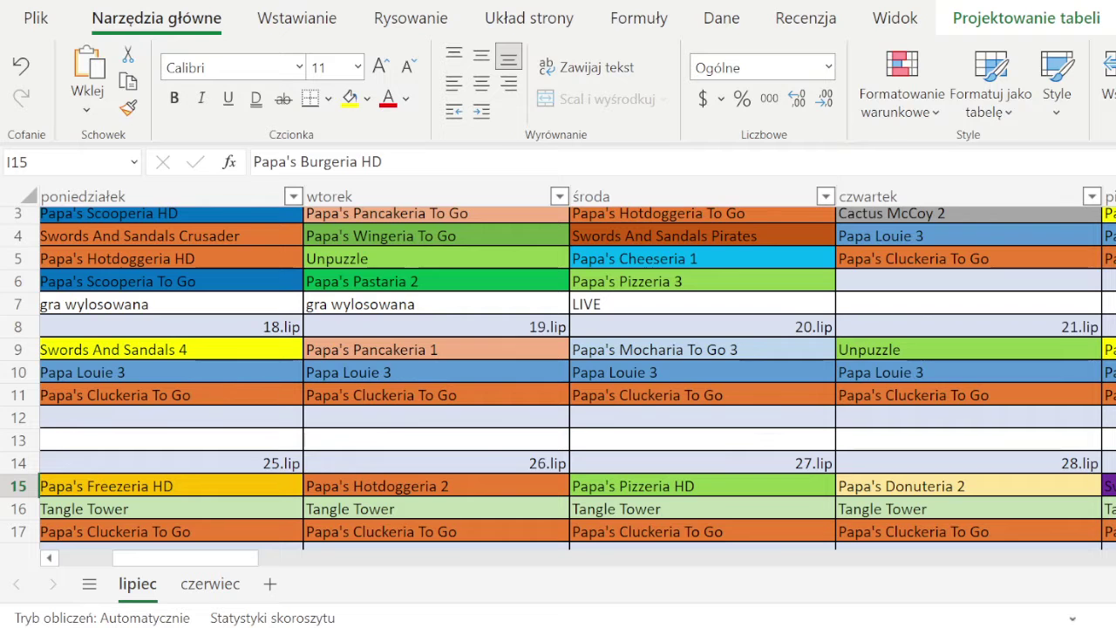
Switch to the lipiec episode plan and examine the tables of monthly episode counts and dates per game
scroll(183, 540, left, 5)
scroll(257, 433, up, 1)
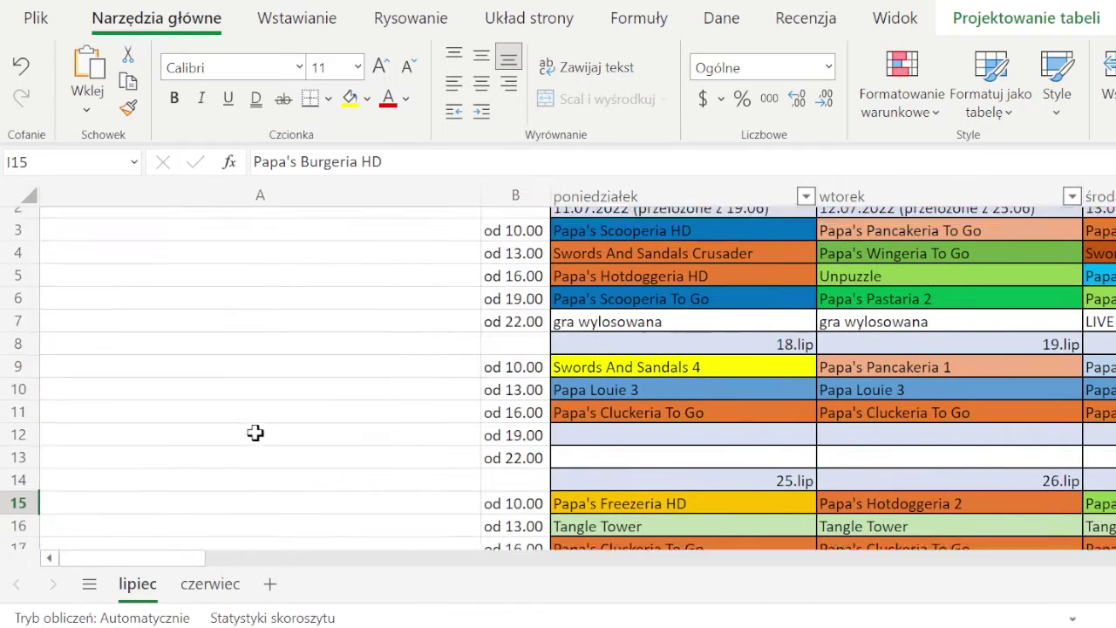
drag(191, 562, 1050, 560)
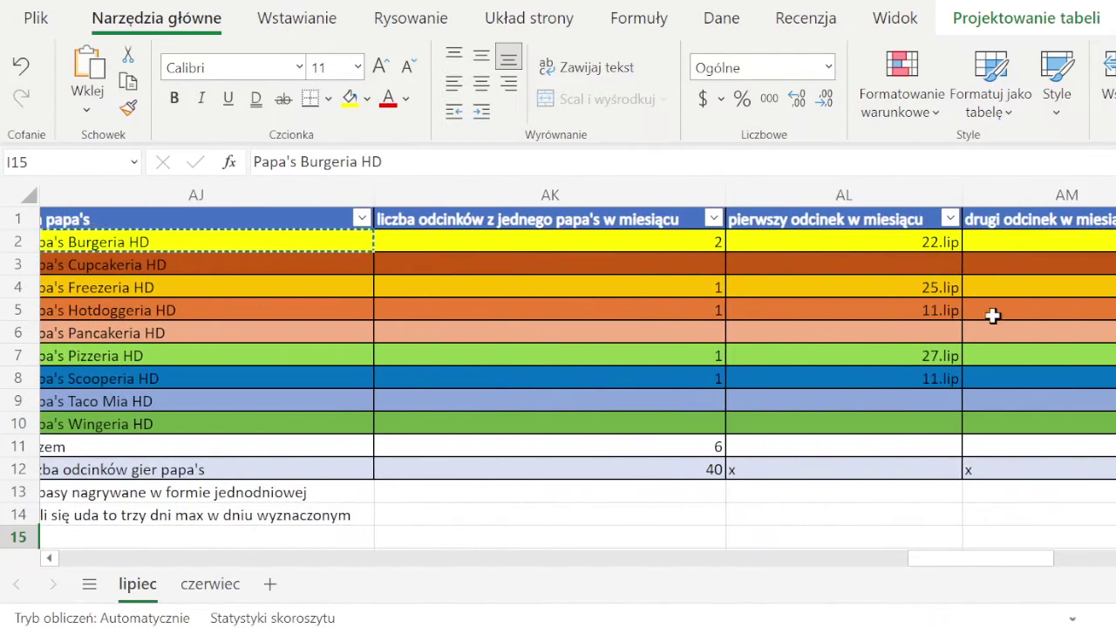
click(940, 255)
click(942, 375)
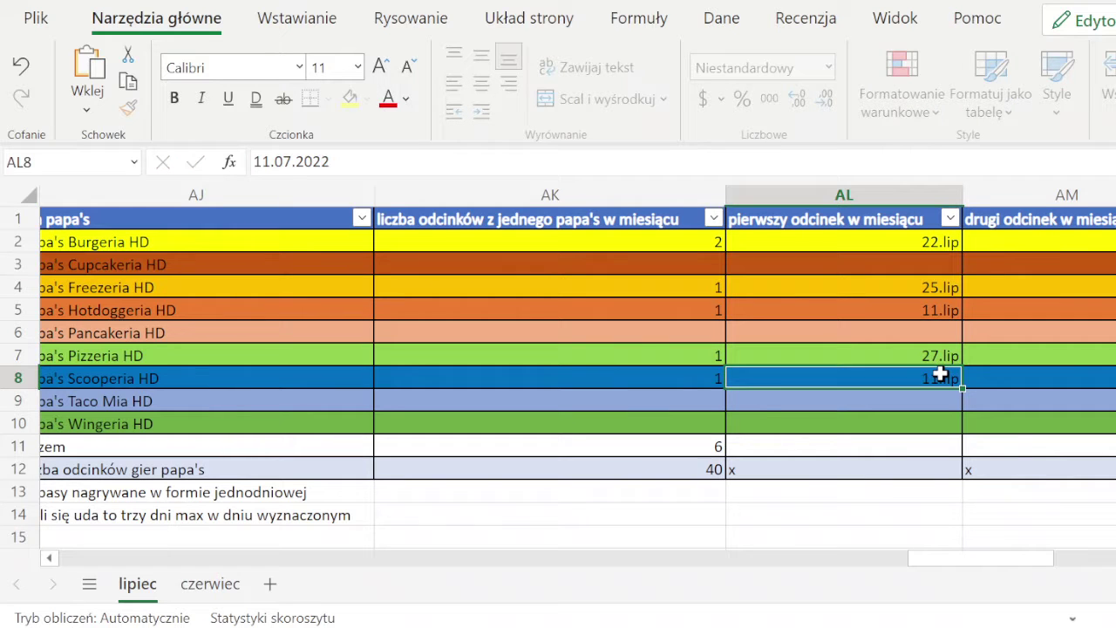
click(814, 535)
drag(954, 568, 1115, 567)
scroll(558, 384, down, 3)
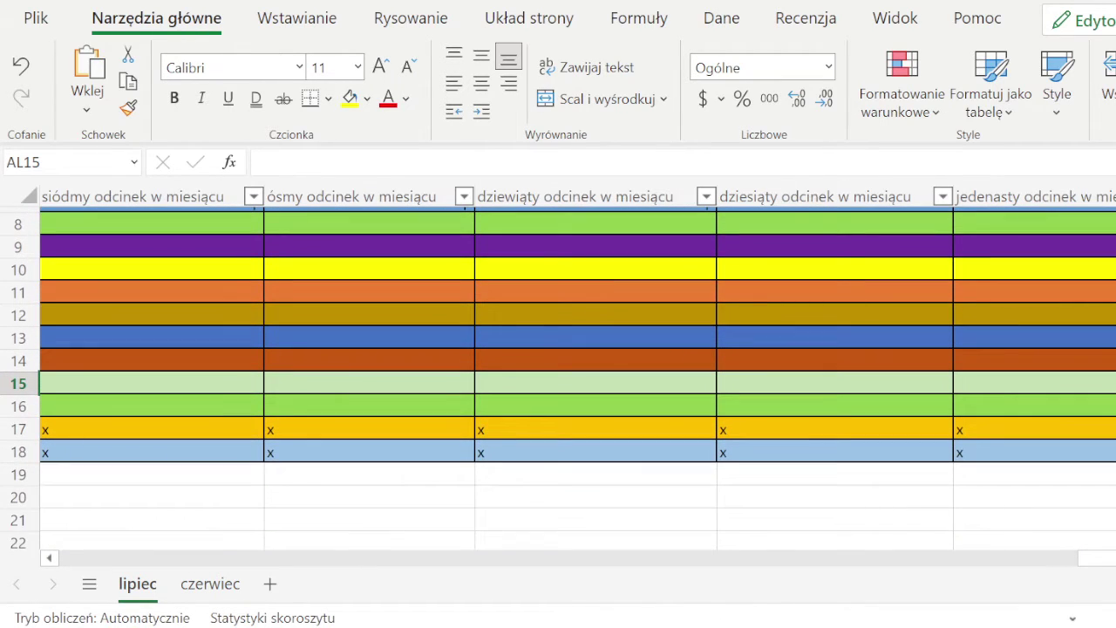
scroll(558, 383, down, 3)
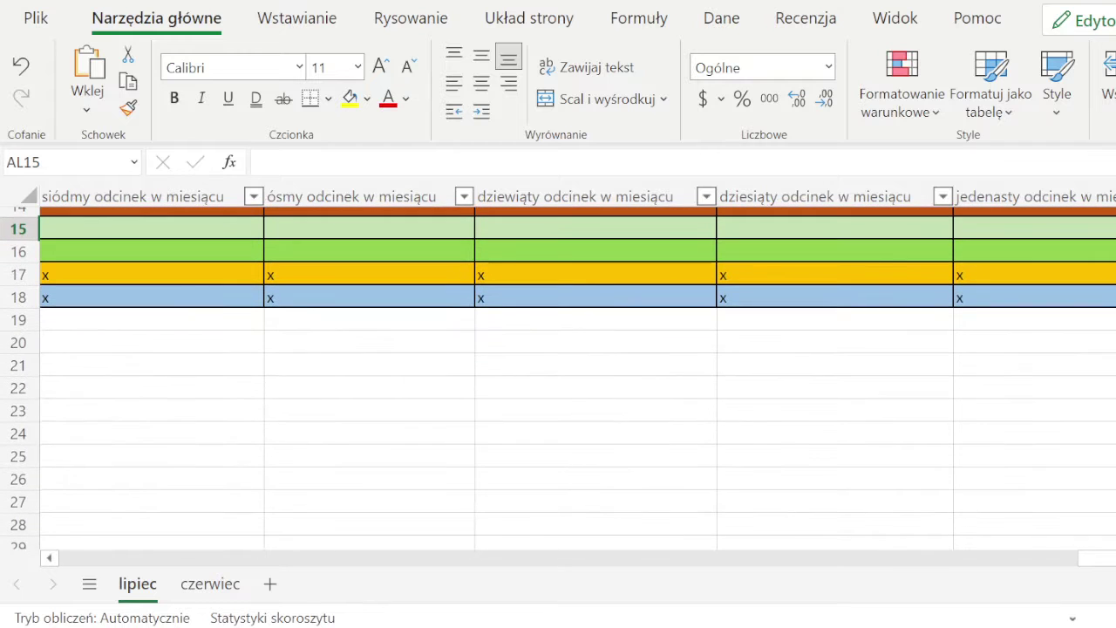
scroll(558, 384, left, 10)
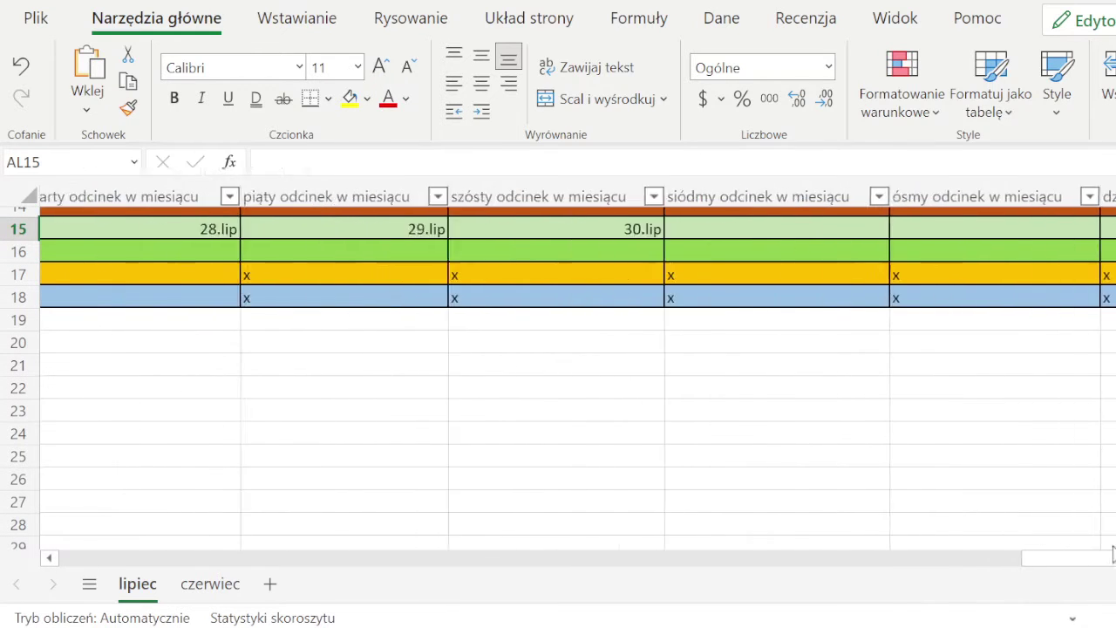
Review the weekly July schedule of games by weekday and time slot
drag(1052, 548, 131, 596)
scroll(271, 468, up, 5)
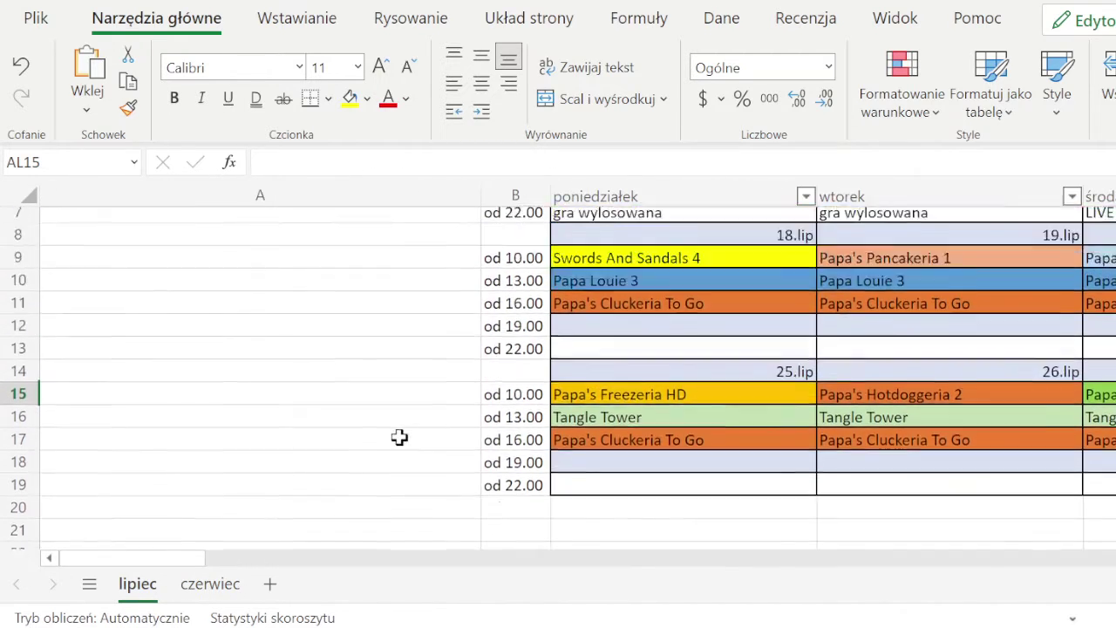
scroll(361, 463, down, 1)
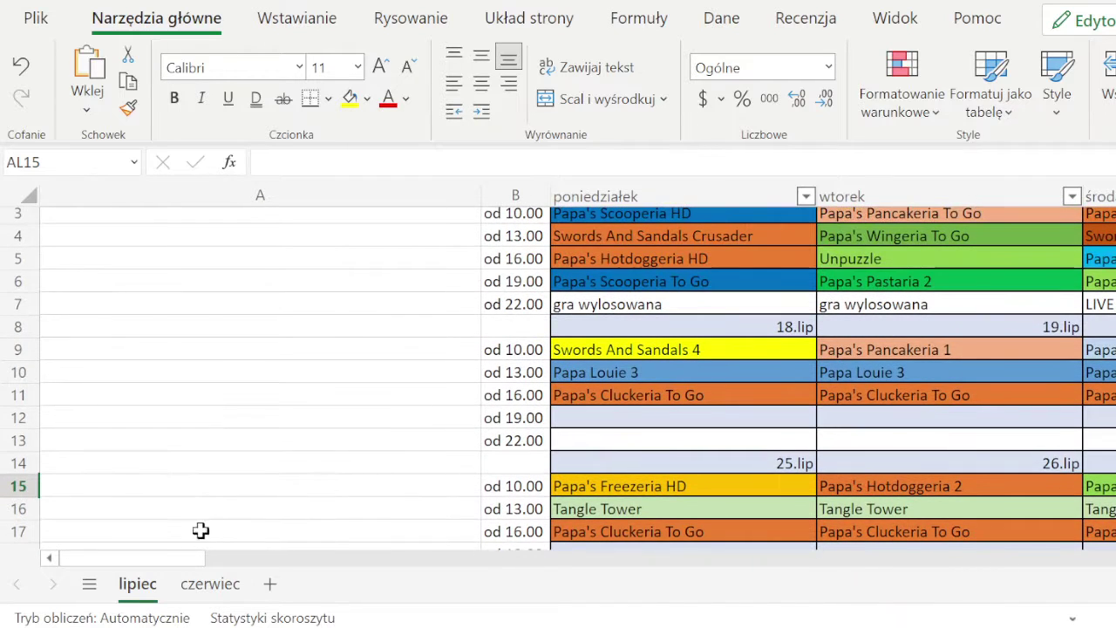
scroll(174, 567, right, 2)
drag(175, 565, 262, 565)
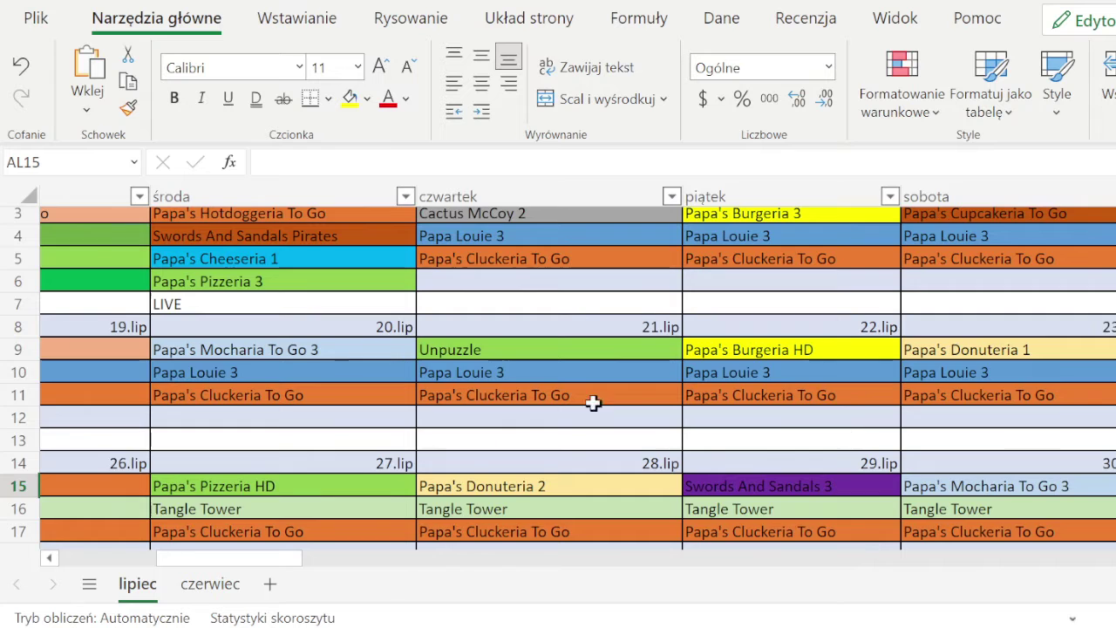
scroll(594, 403, up, 1)
scroll(291, 566, left, 5)
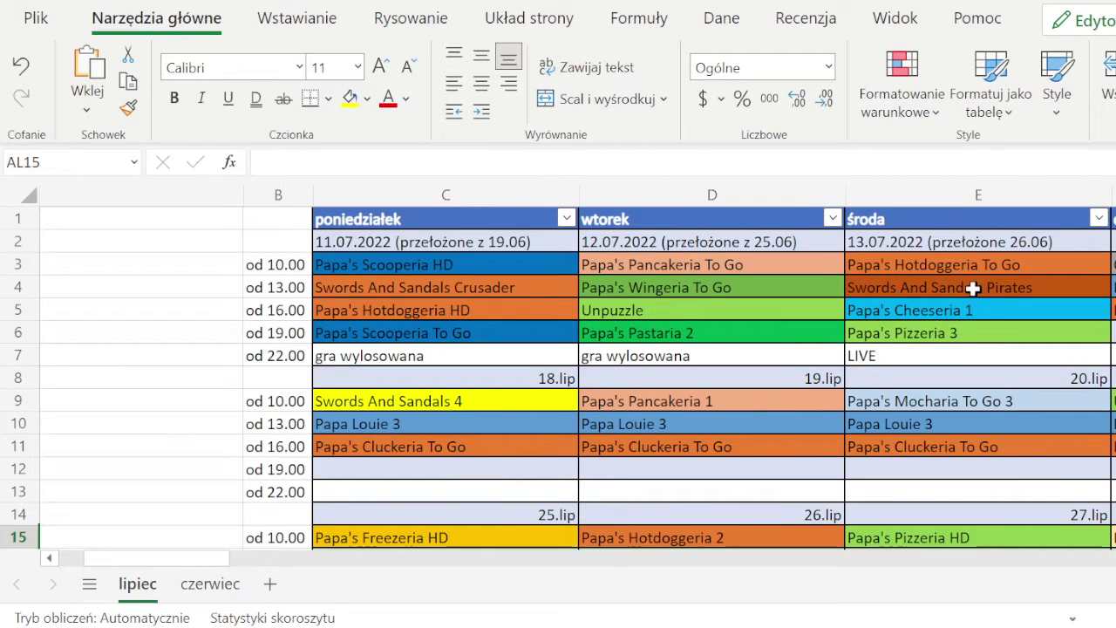
Check the games planned for Wednesday 13.07.2022 in the 13.00, 16.00 and 19.00 slots
click(132, 304)
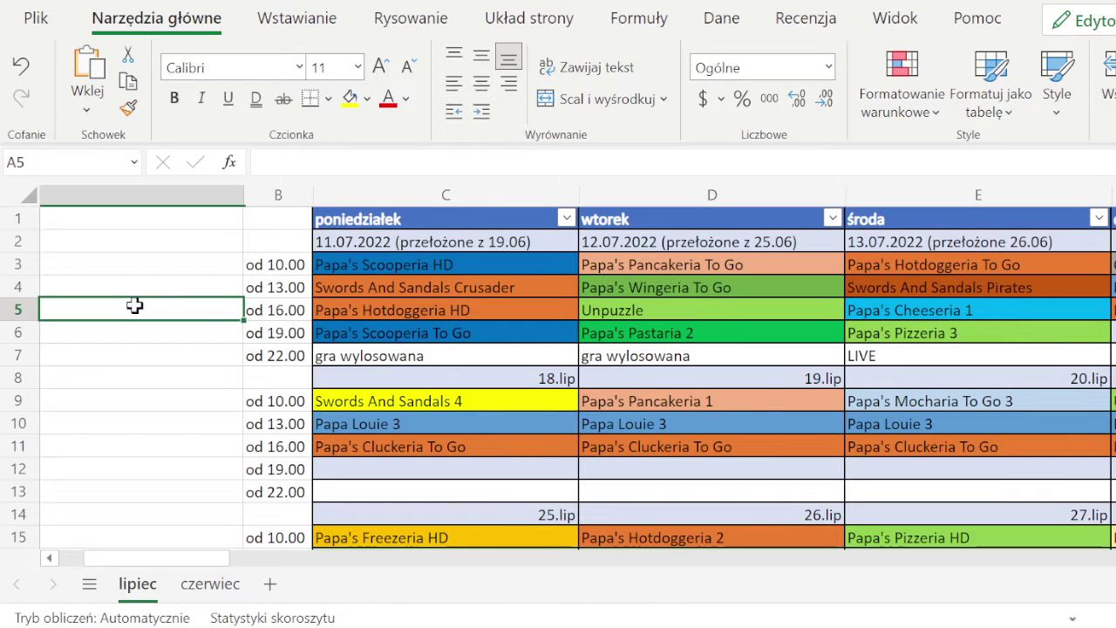
click(1036, 291)
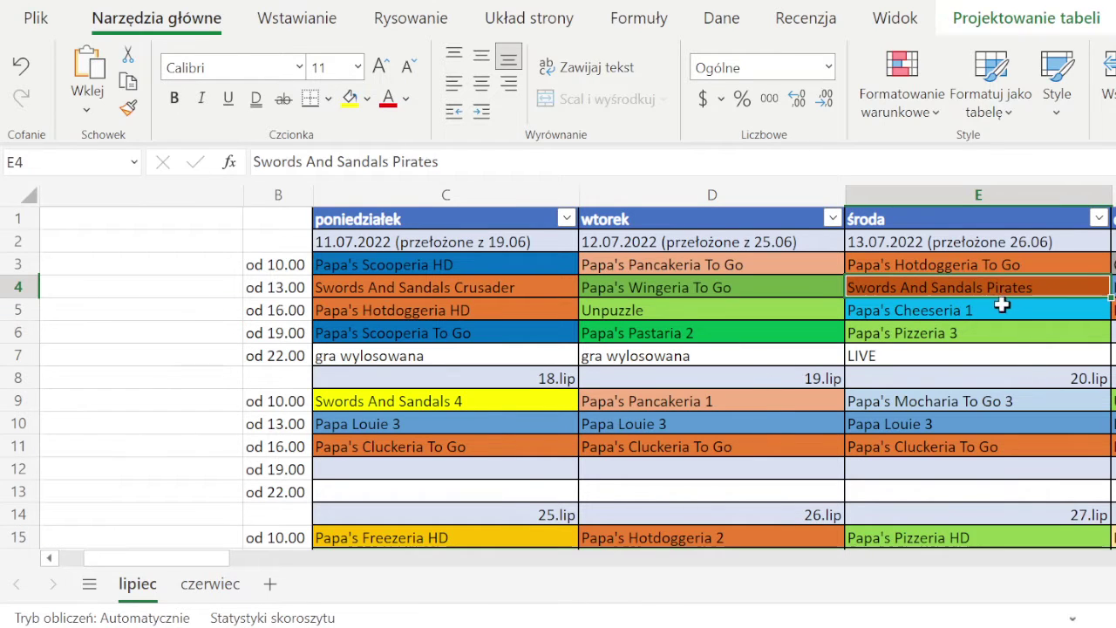
click(996, 307)
click(979, 284)
click(987, 311)
click(971, 284)
click(989, 330)
click(986, 311)
click(984, 290)
click(982, 309)
click(982, 285)
Review the Thursday to Sunday game entries across the planned July weeks
drag(229, 563, 323, 565)
scroll(1066, 306, down, 3)
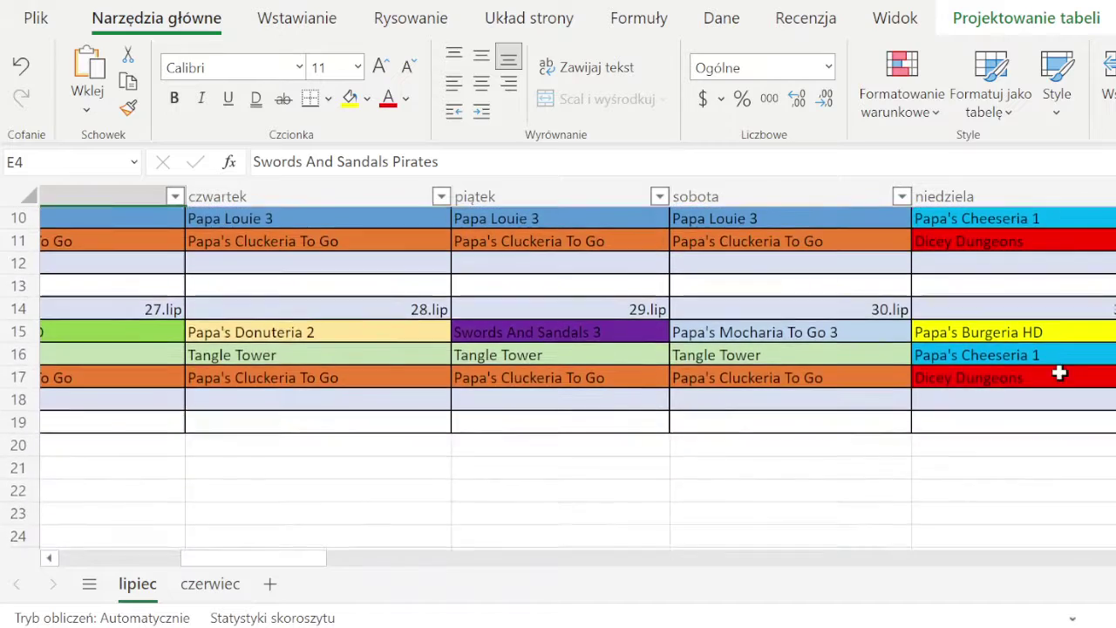
scroll(1058, 371, up, 3)
scroll(1067, 258, up, 1)
scroll(1059, 445, down, 2)
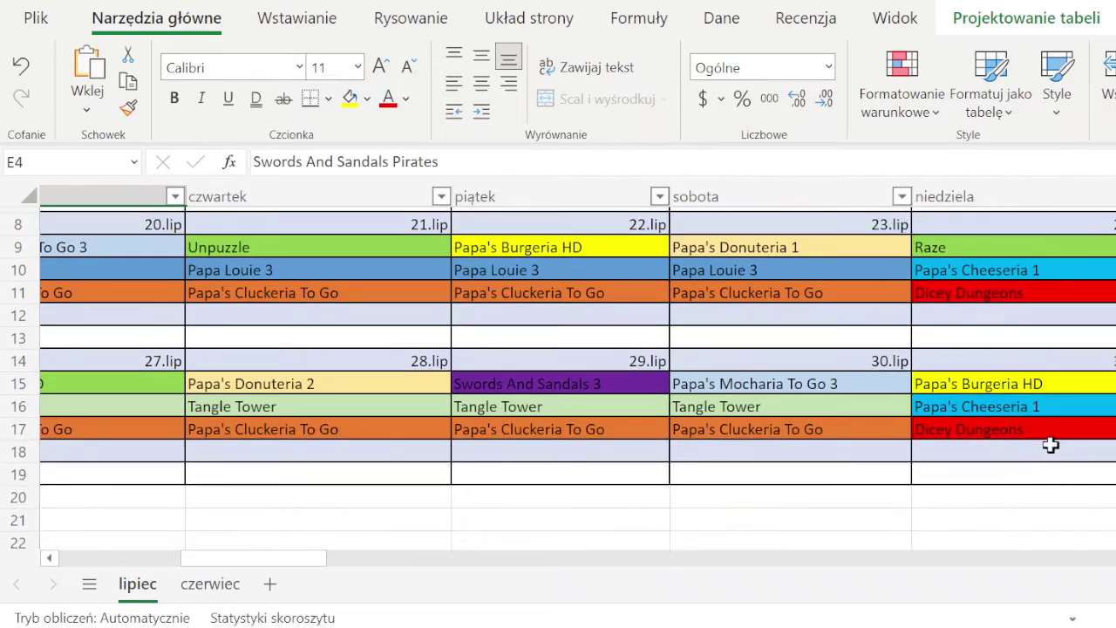
scroll(1052, 436, up, 2)
click(293, 546)
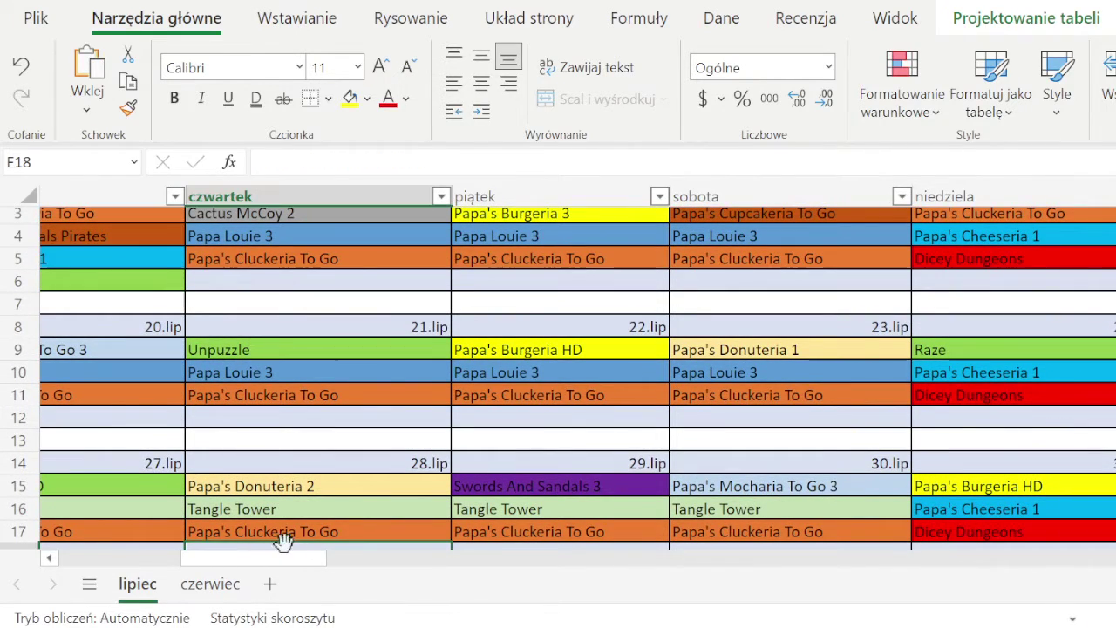
drag(272, 559, 246, 552)
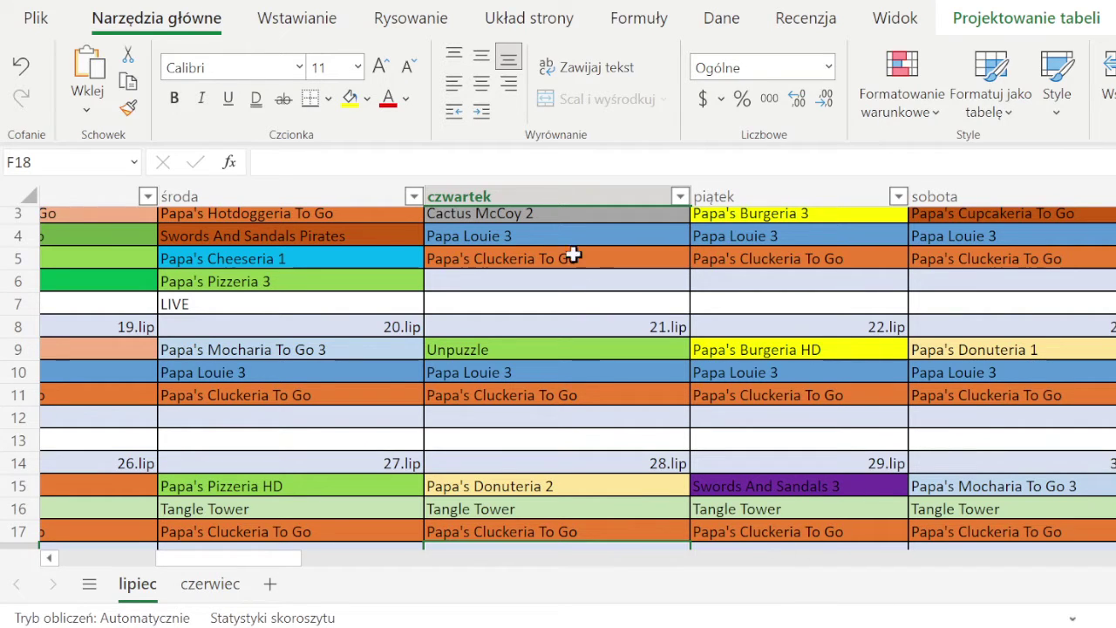
scroll(929, 342, down, 1)
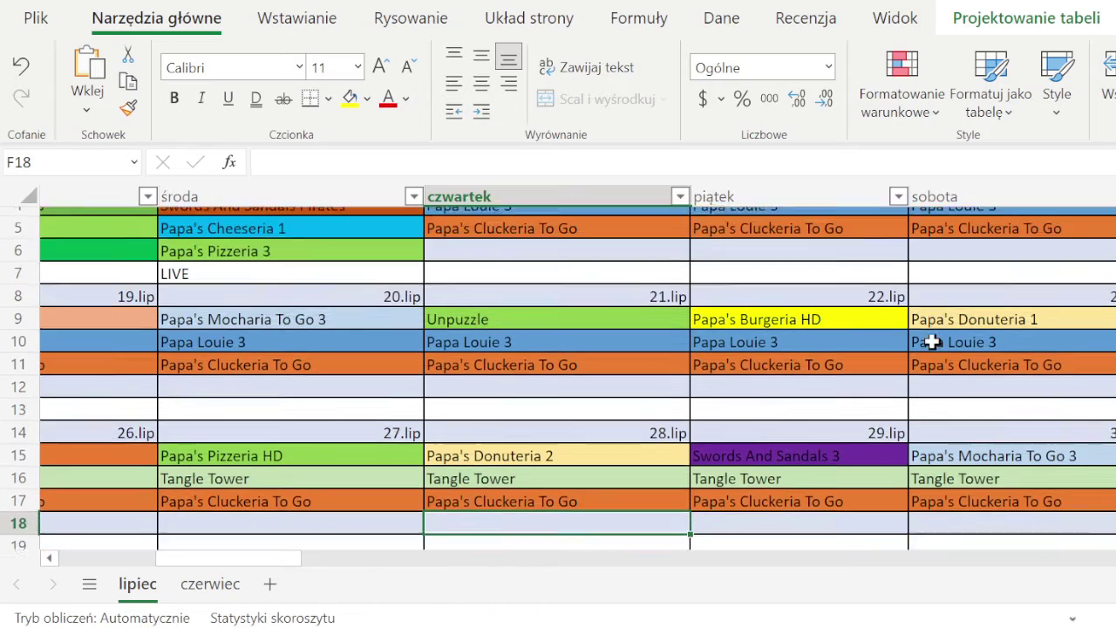
scroll(932, 341, up, 1)
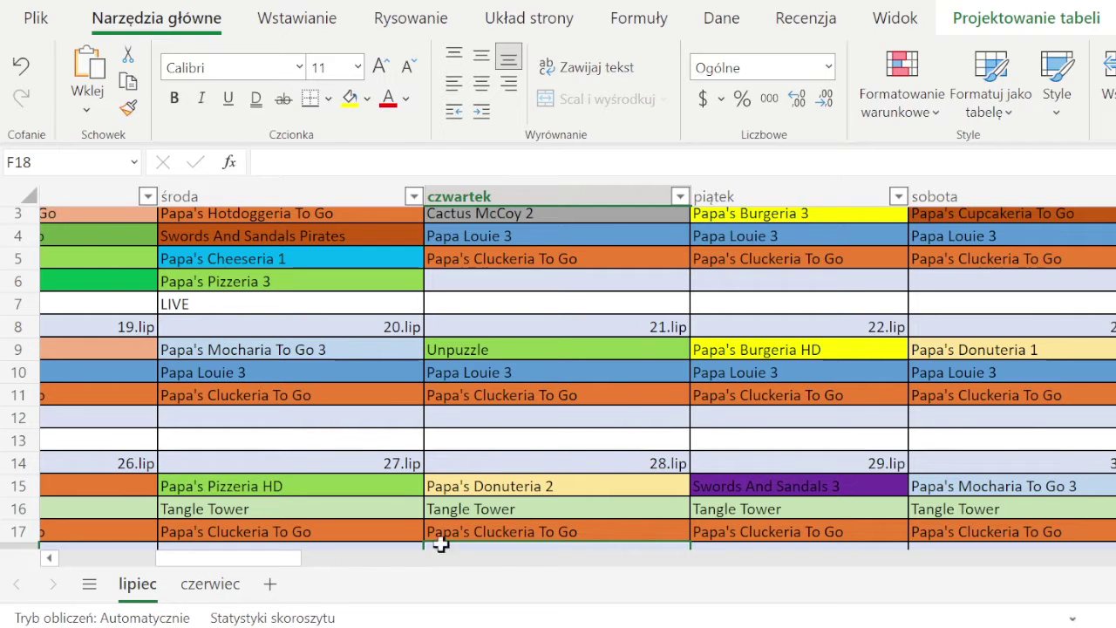
Delete the LIVE entry from the 22.00 slot on Wednesday 13.07.2022
drag(281, 557, 255, 558)
click(469, 304)
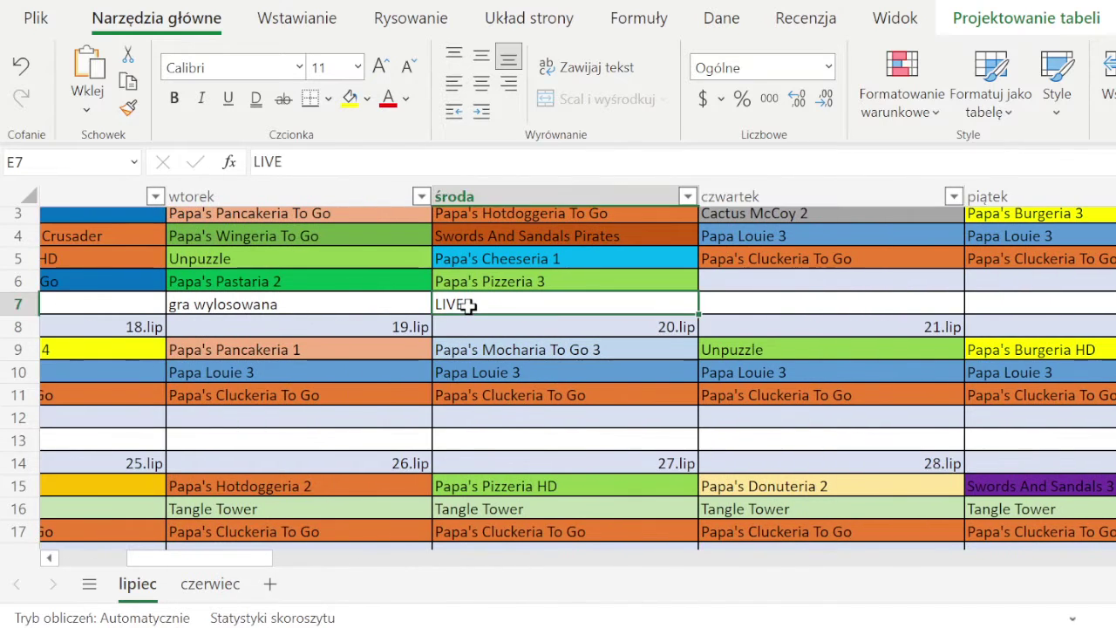
key(Delete)
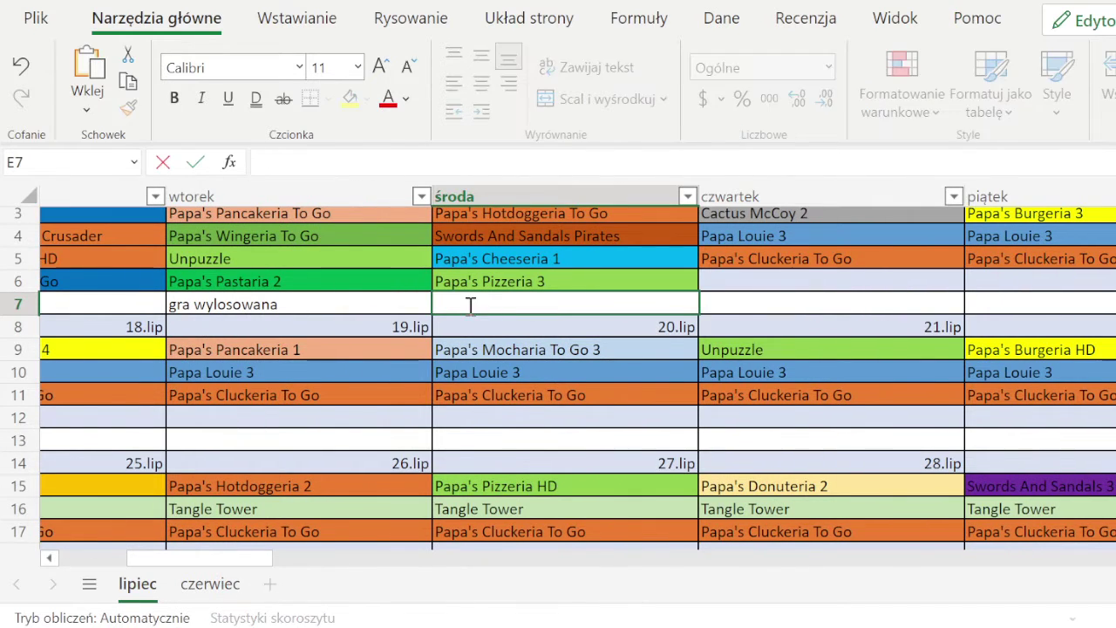
click(122, 303)
Enter LIVE in the 22.00 slot of Thursday 14.lip, cell F7
drag(225, 557, 149, 557)
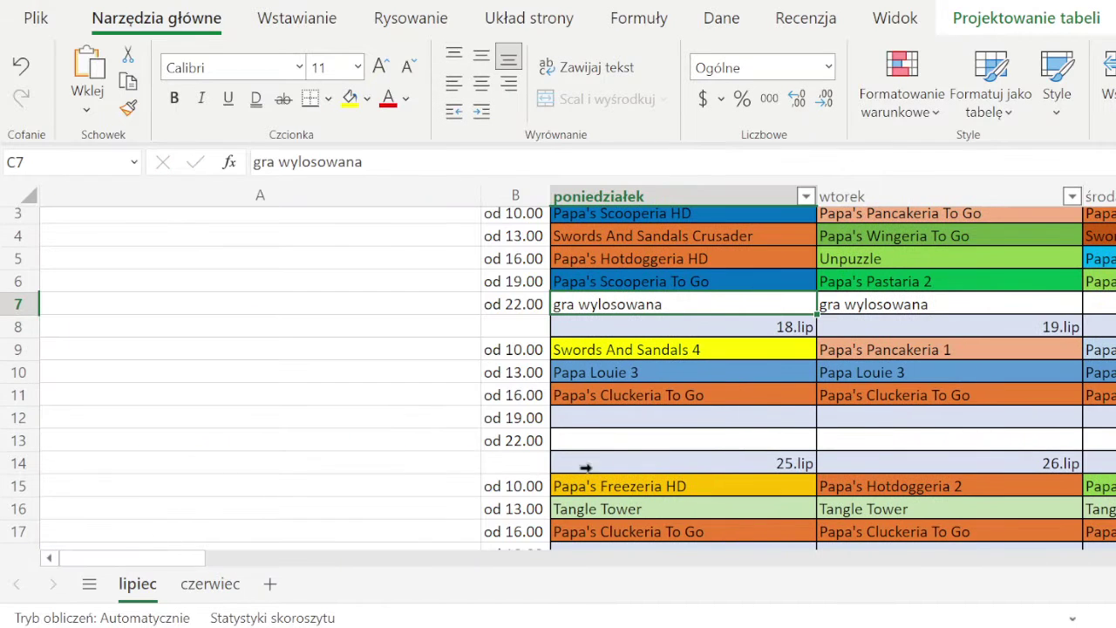
scroll(826, 395, up, 1)
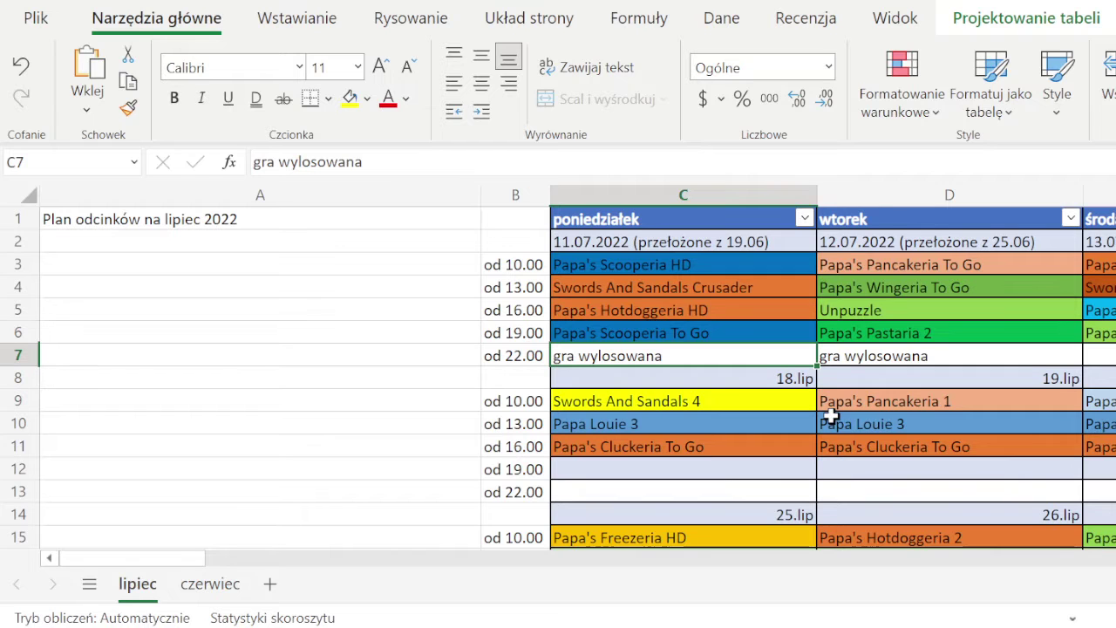
key(Right)
key(Right)
key(Right)
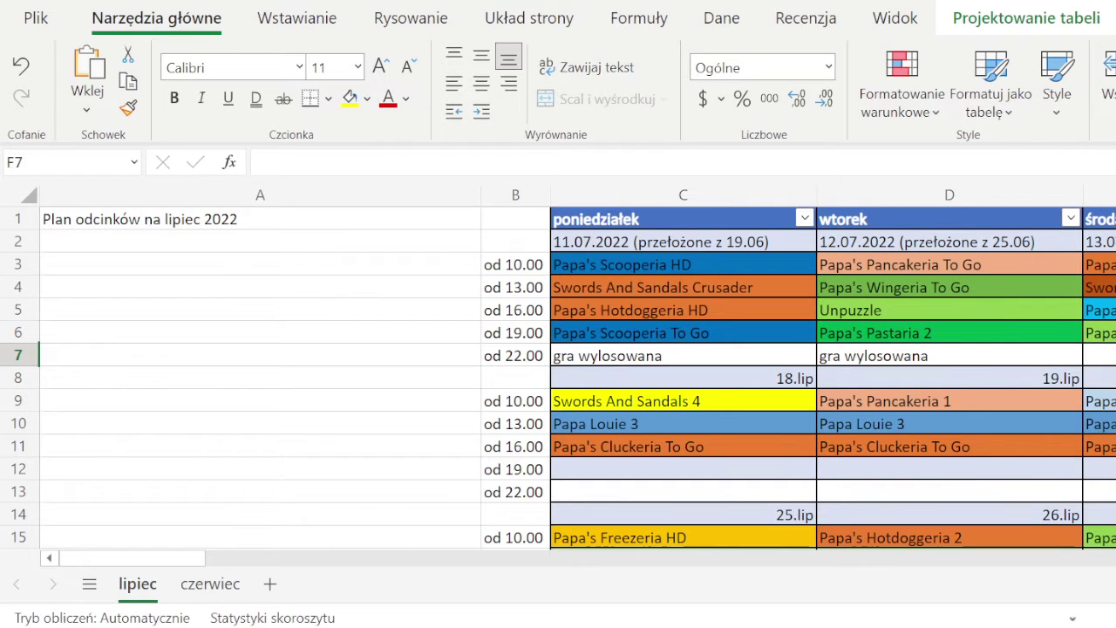
drag(202, 558, 299, 538)
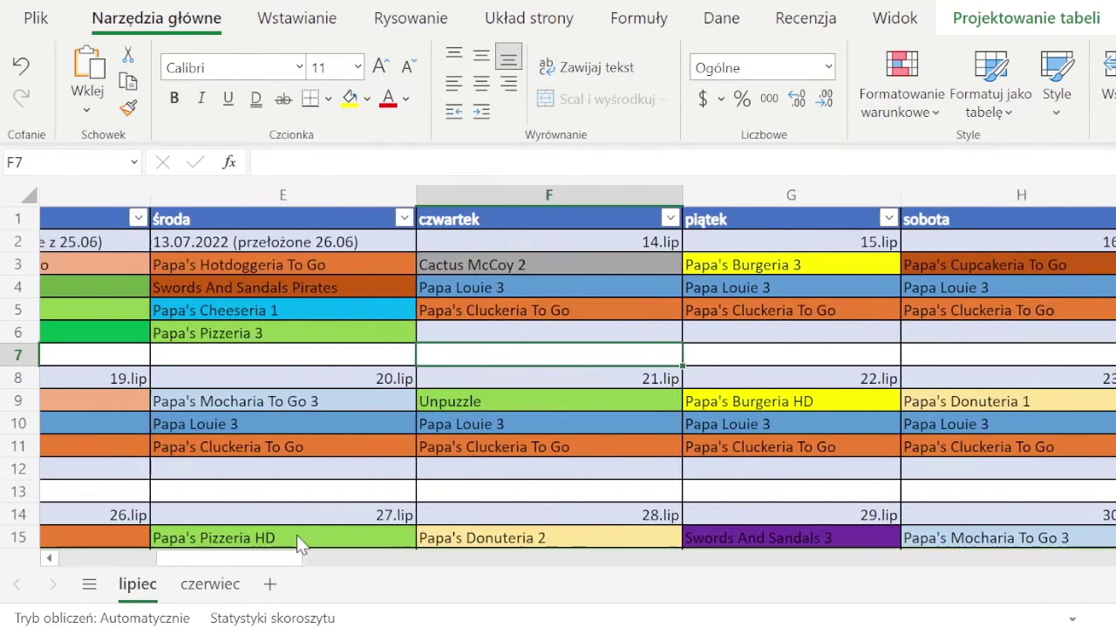
text(LIVE)
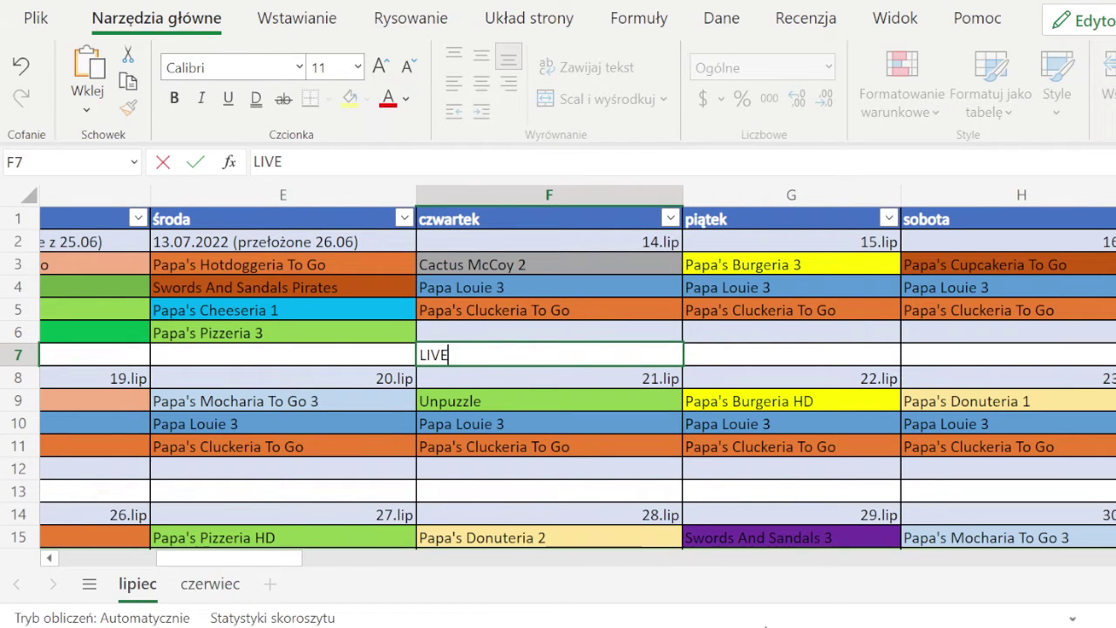
key(ctrl+Return)
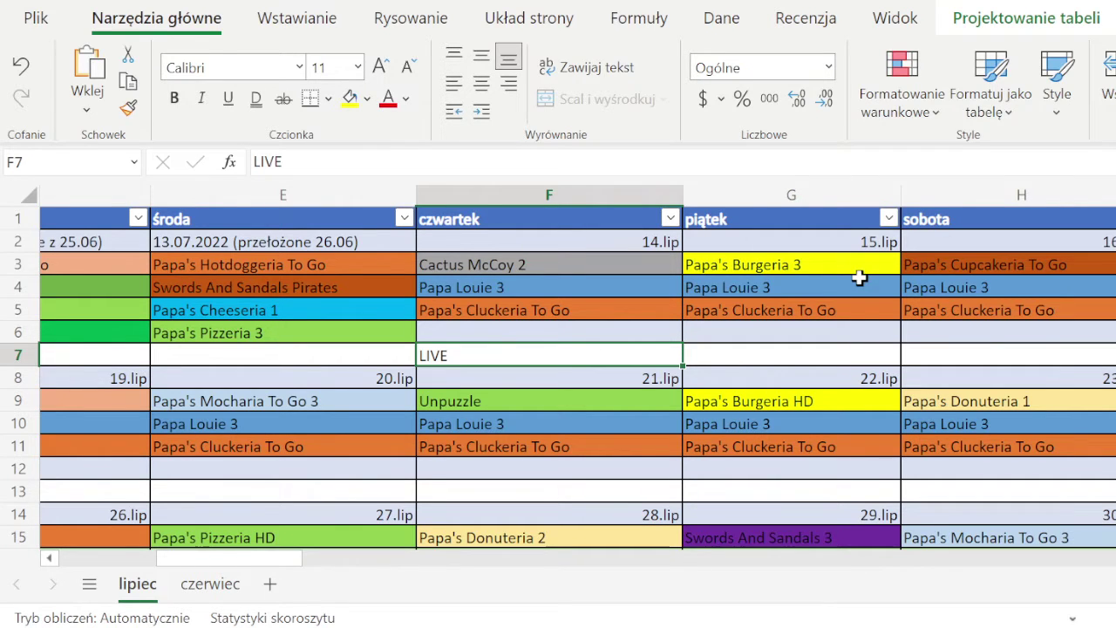
Look over the updated schedule and the neighbouring table of Papa's game episode counts
scroll(990, 358, down, 1)
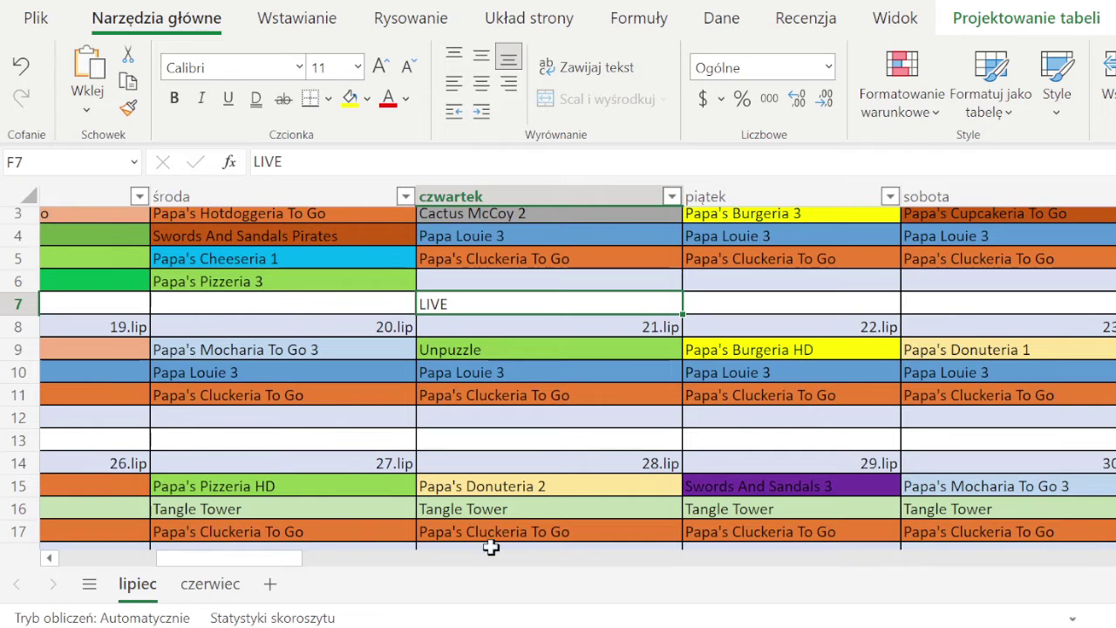
drag(251, 563, 247, 528)
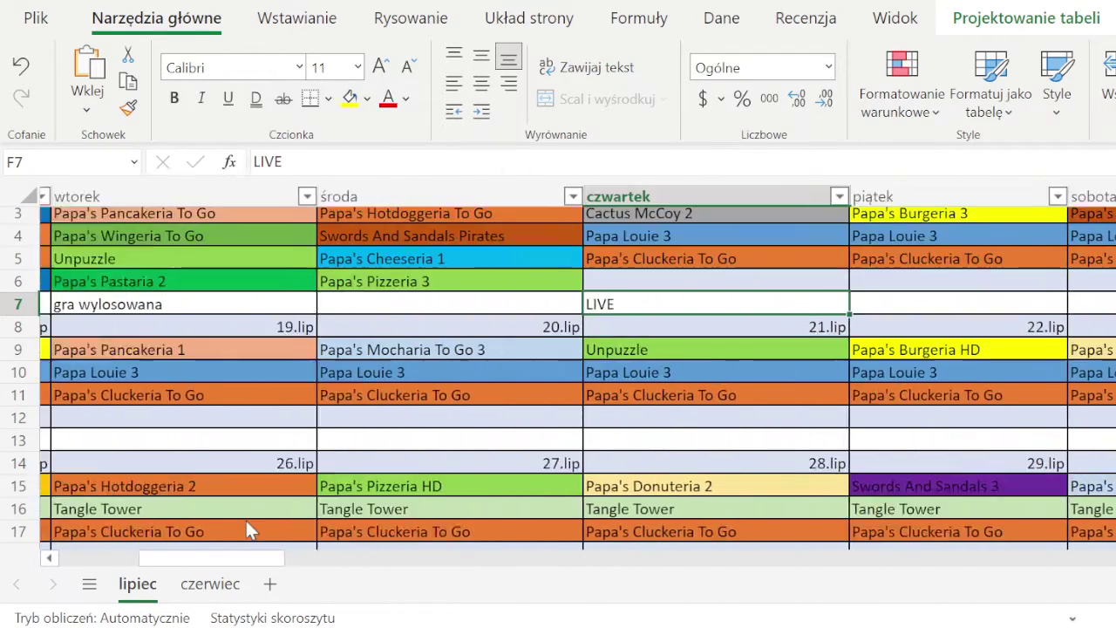
scroll(247, 525, right, 3)
scroll(250, 519, left, 1)
scroll(244, 518, right, 1)
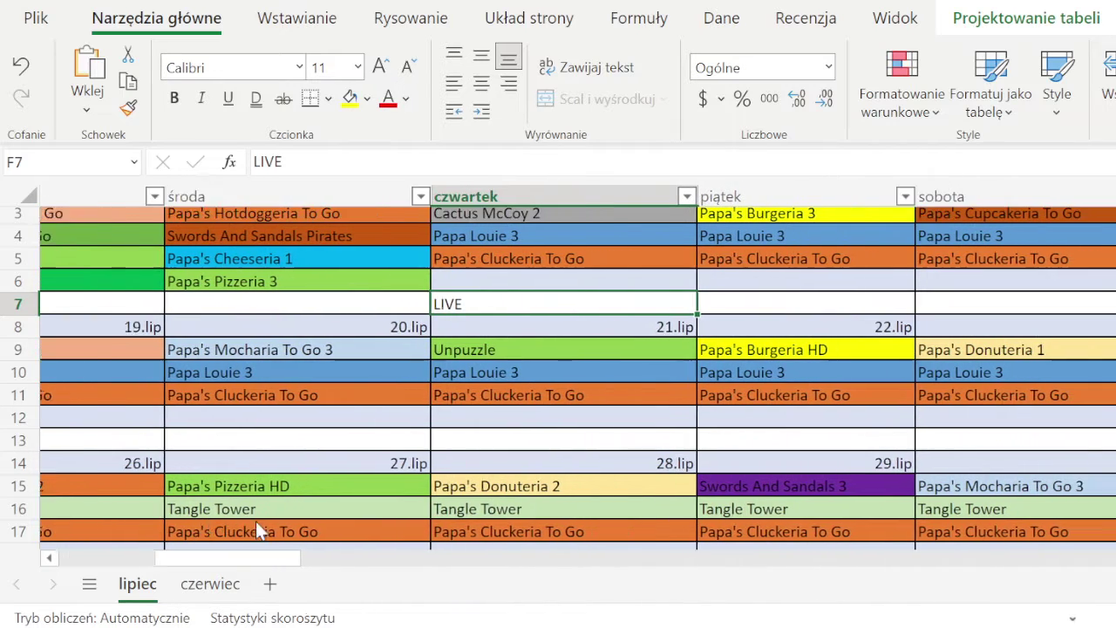
scroll(257, 525, right, 10)
scroll(394, 530, left, 1)
scroll(393, 530, up, 1)
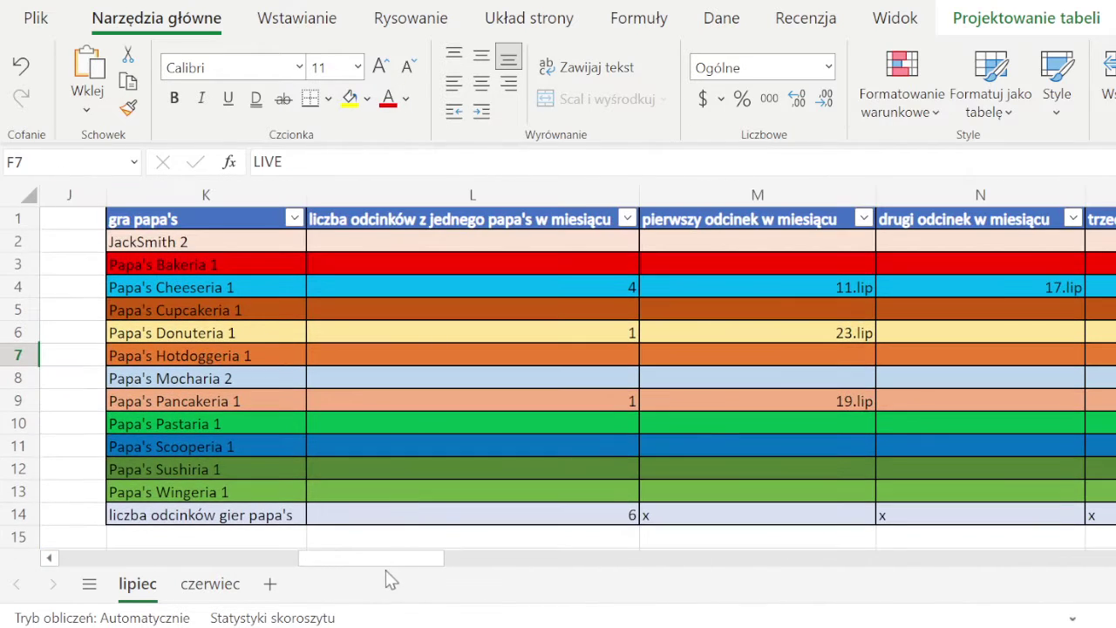
Return to the weekly schedule and review the planned games from Monday to Saturday
drag(385, 571, 262, 424)
scroll(601, 471, down, 2)
scroll(603, 472, up, 2)
scroll(264, 426, down, 2)
scroll(257, 453, up, 1)
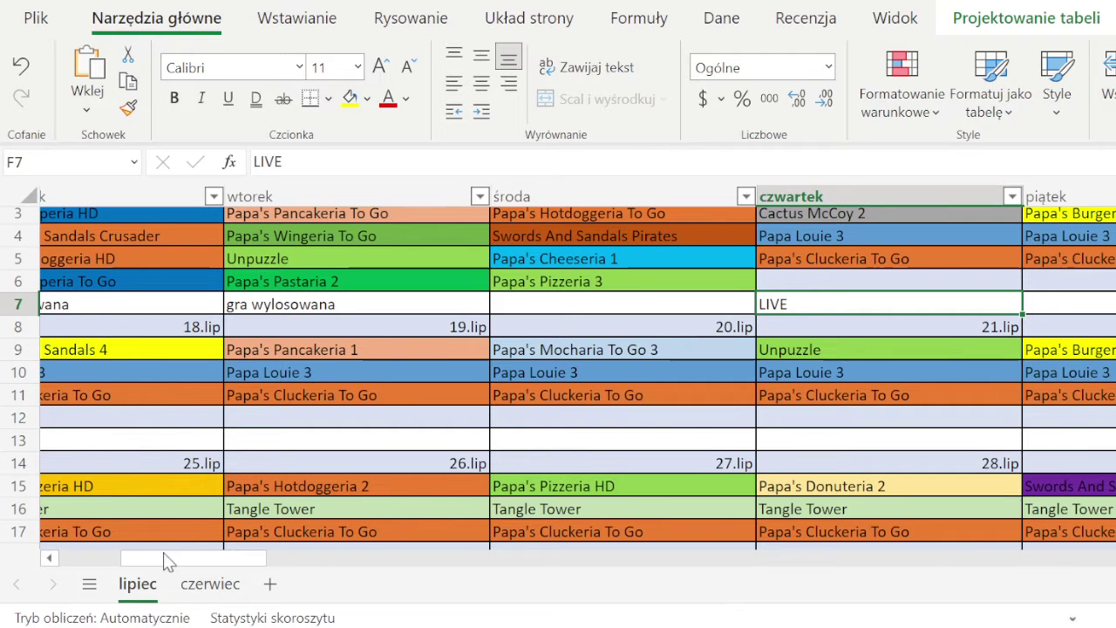
scroll(163, 552, left, 3)
scroll(183, 539, right, 8)
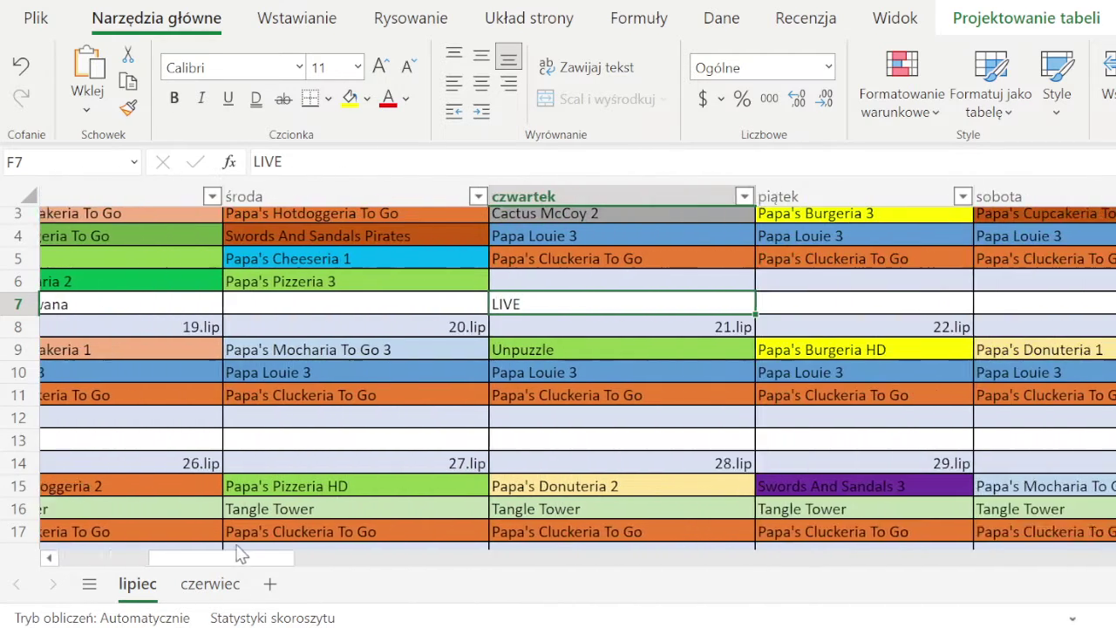
scroll(224, 525, left, 4)
scroll(223, 515, left, 5)
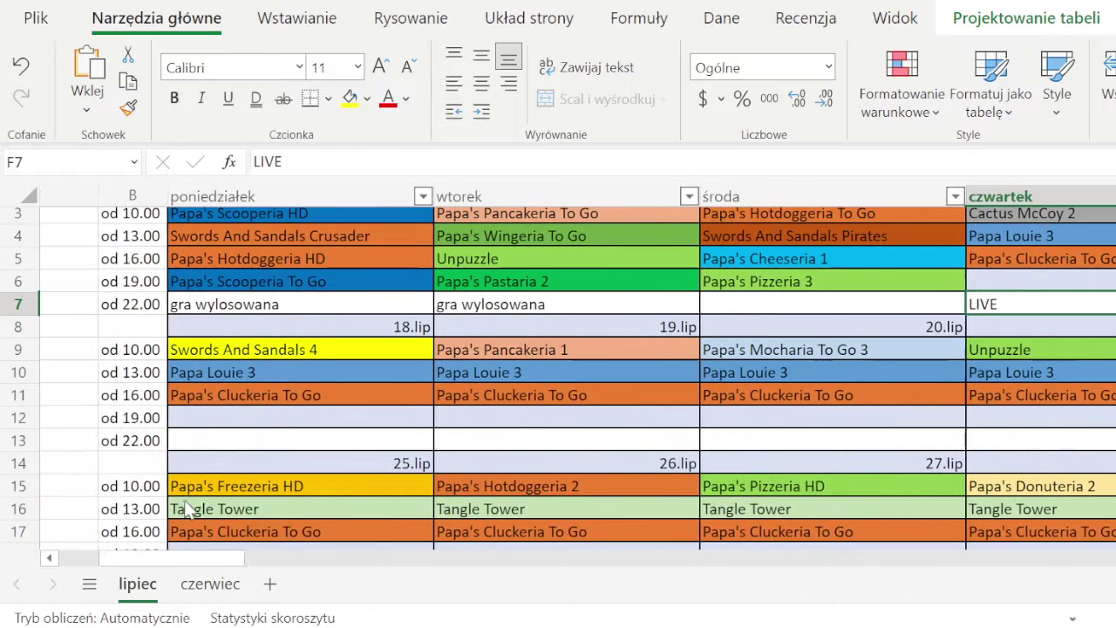
Look across the July schedule's weekday columns, comparing the games planned for the weeks of 18.lip and 25.lip
scroll(204, 515, right, 3)
scroll(213, 514, right, 3)
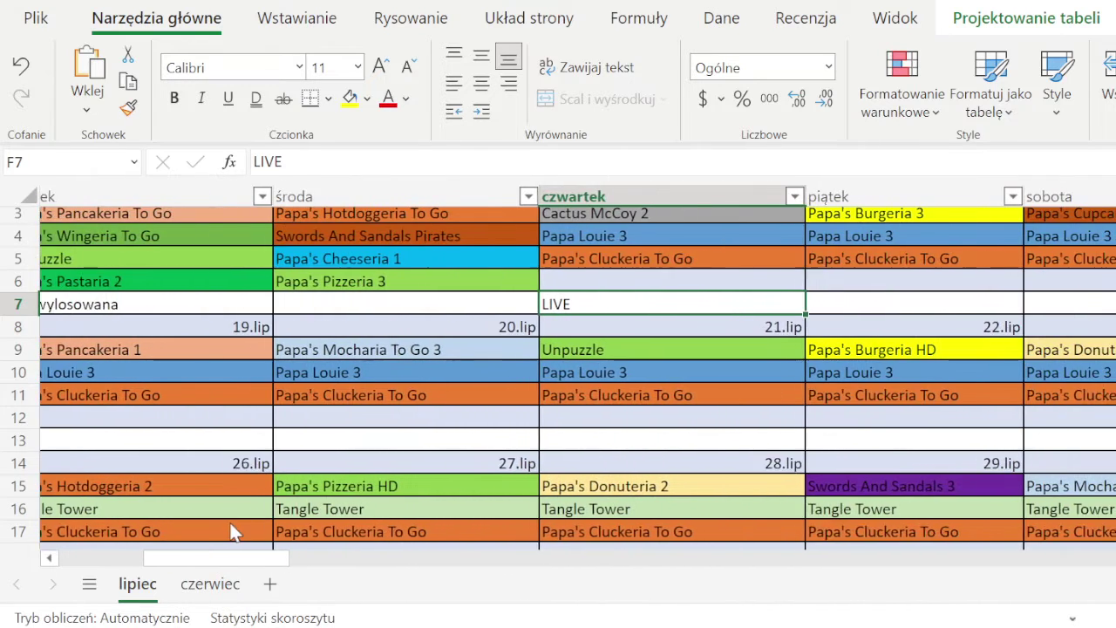
scroll(233, 526, right, 2)
scroll(232, 526, left, 3)
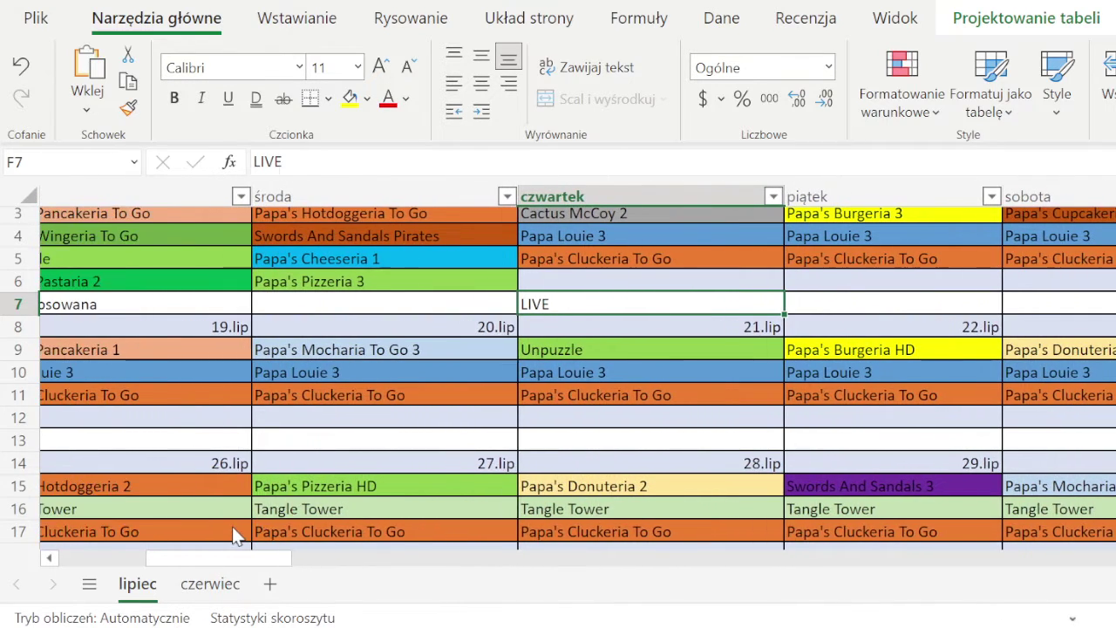
scroll(230, 526, right, 3)
scroll(218, 523, left, 5)
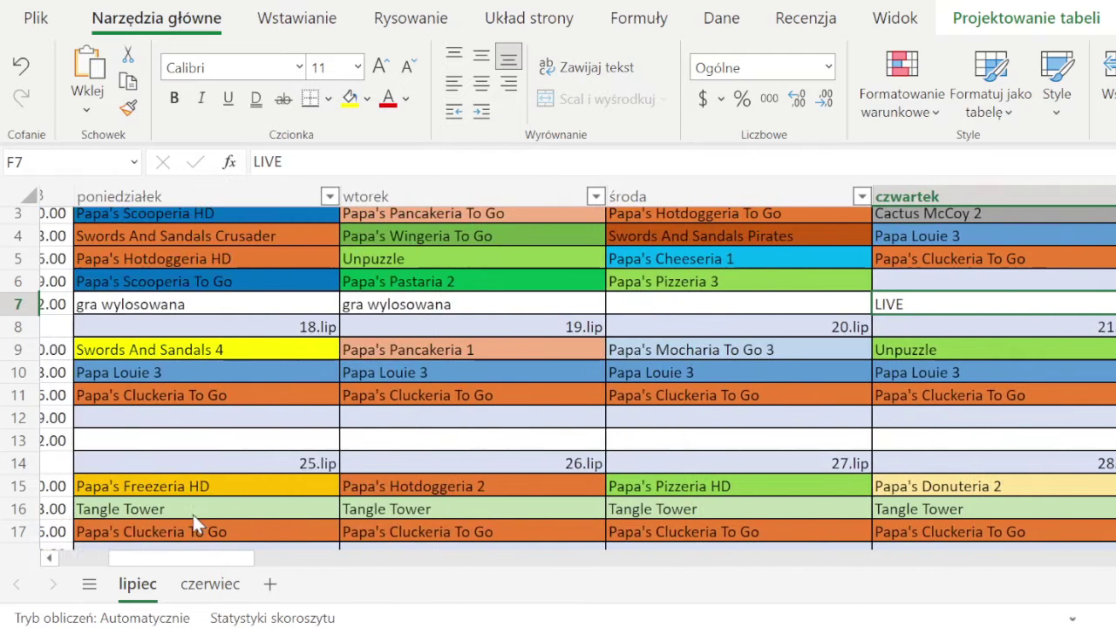
scroll(197, 520, right, 2)
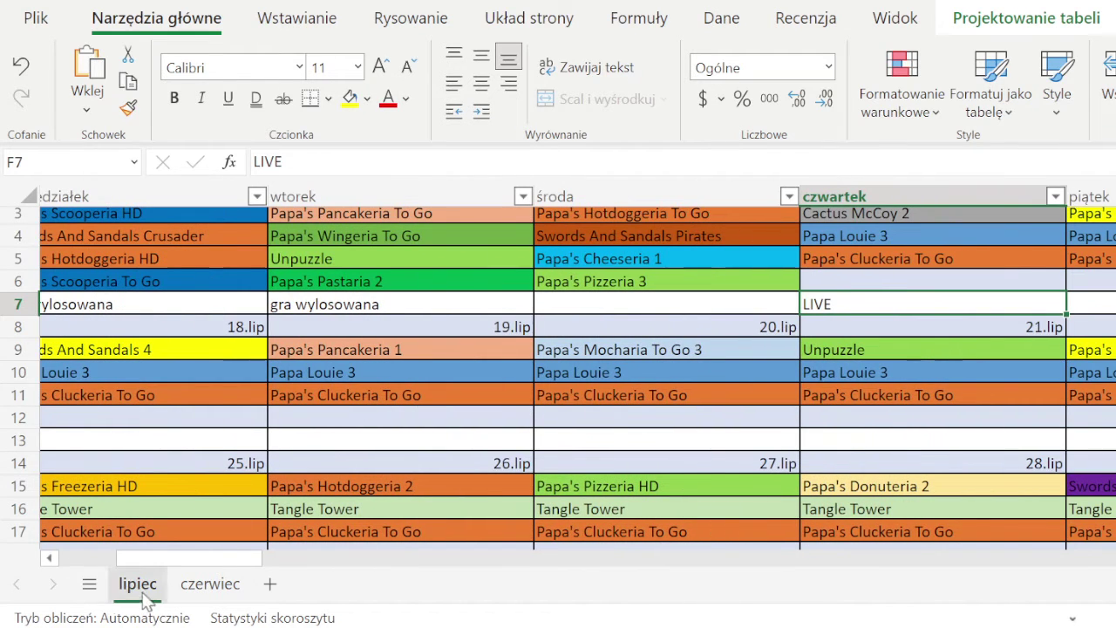
scroll(209, 571, right, 3)
scroll(209, 571, right, 1)
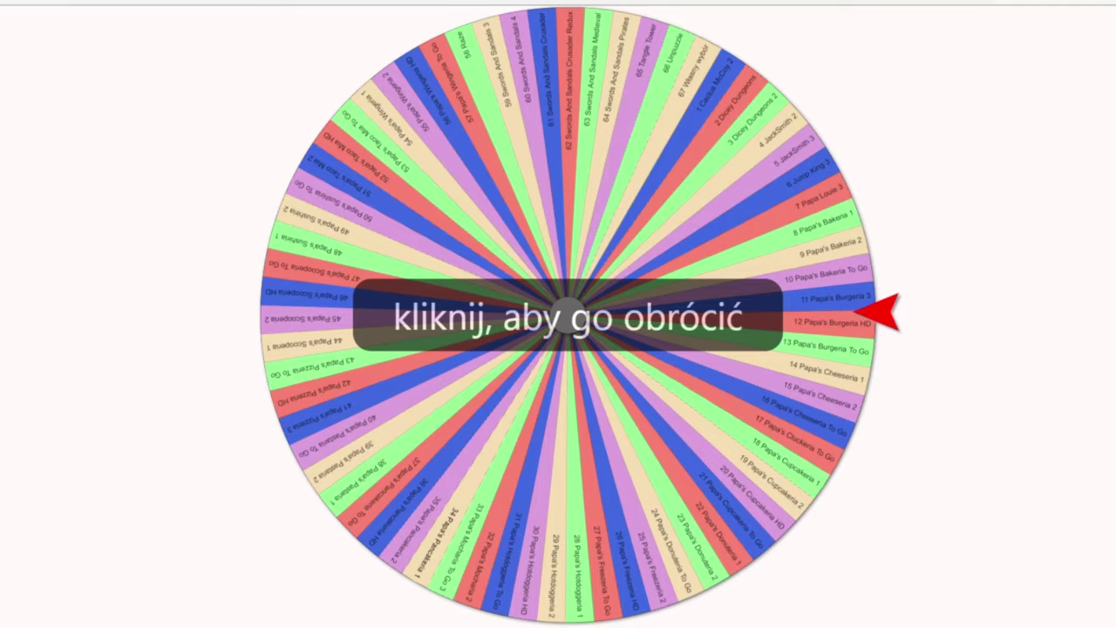
Spin the wheel of games to draw one game
click(697, 460)
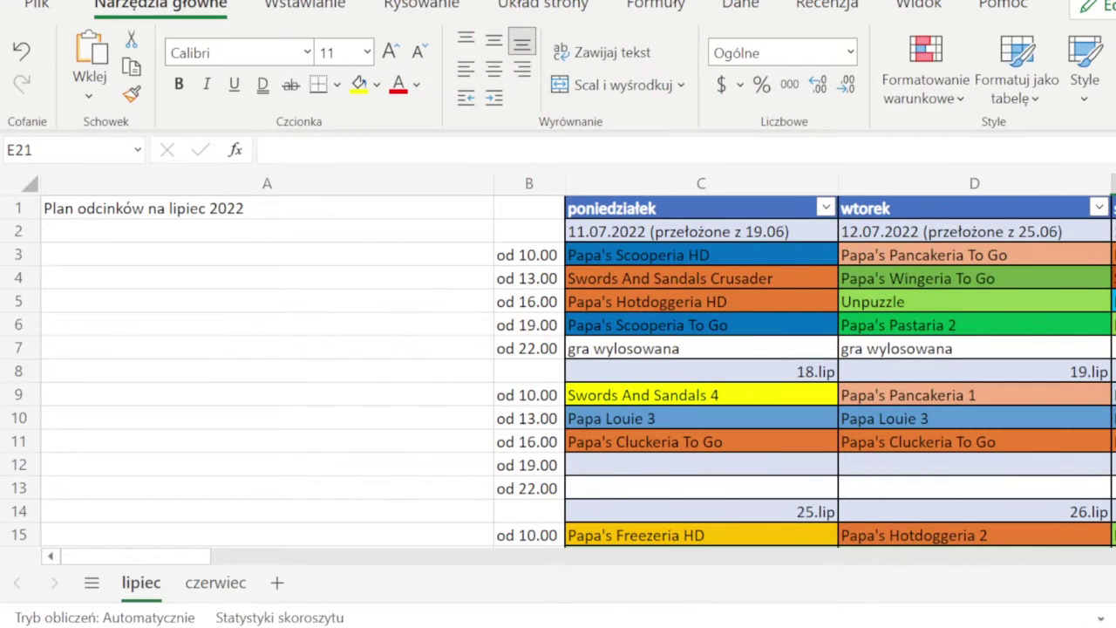
In the Papa's Scooperia To Go row of the episode table, set the monthly episode count to 2 and the second episode to 14.07
drag(169, 557, 867, 544)
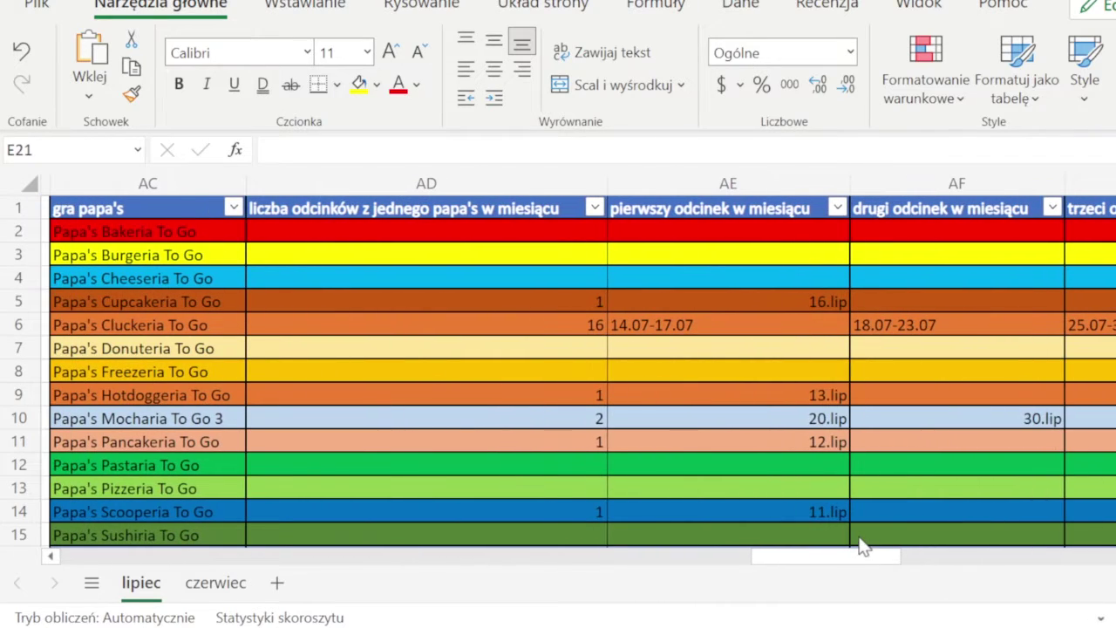
click(573, 504)
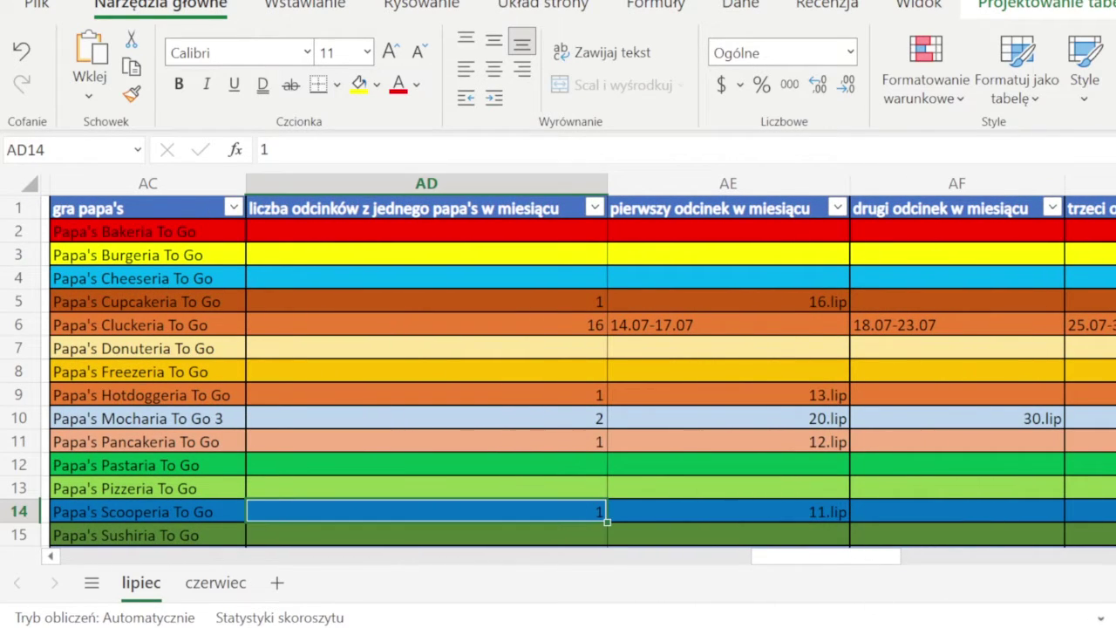
text(2)
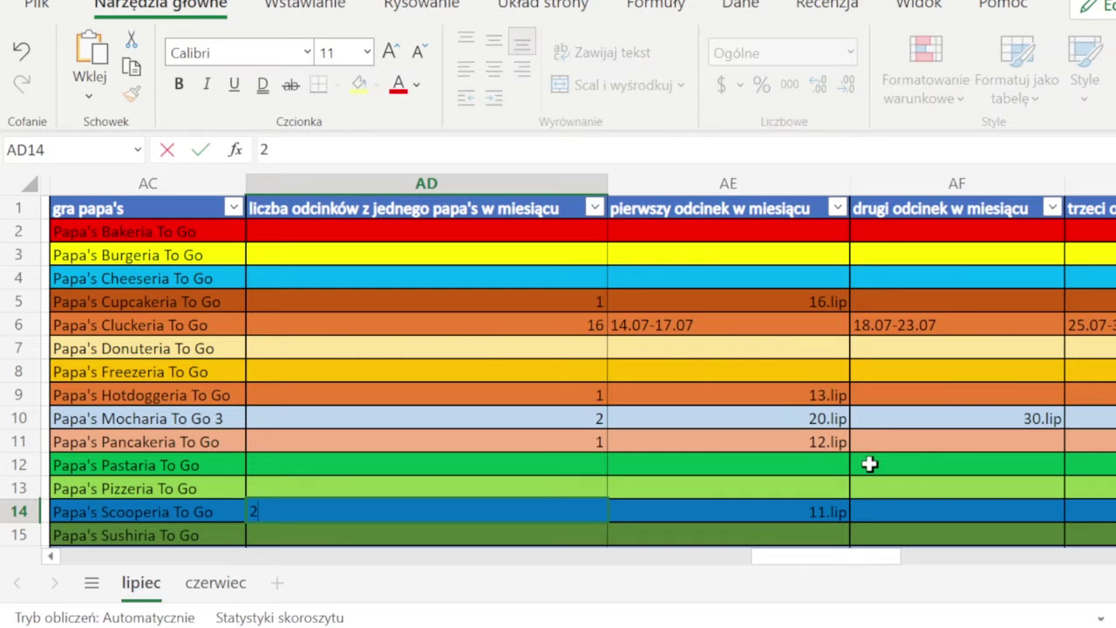
key(Tab)
key(Tab)
text(14.07)
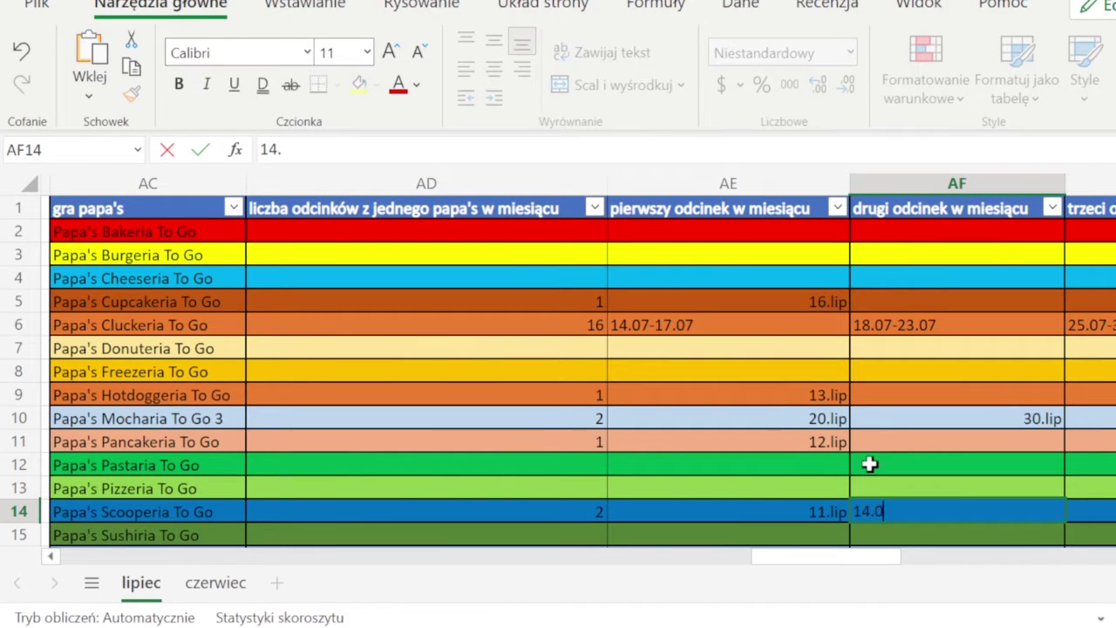
click(827, 483)
Copy the Papa's Scooperia To Go name cell, AC14, from the episode table
click(136, 511)
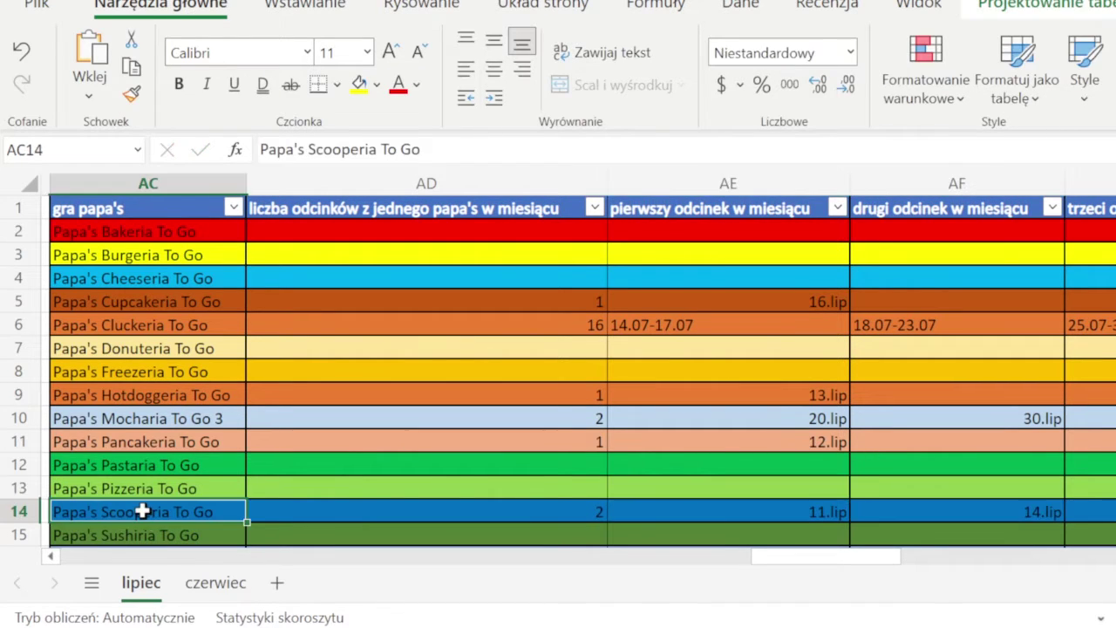
right_click(138, 511)
click(214, 13)
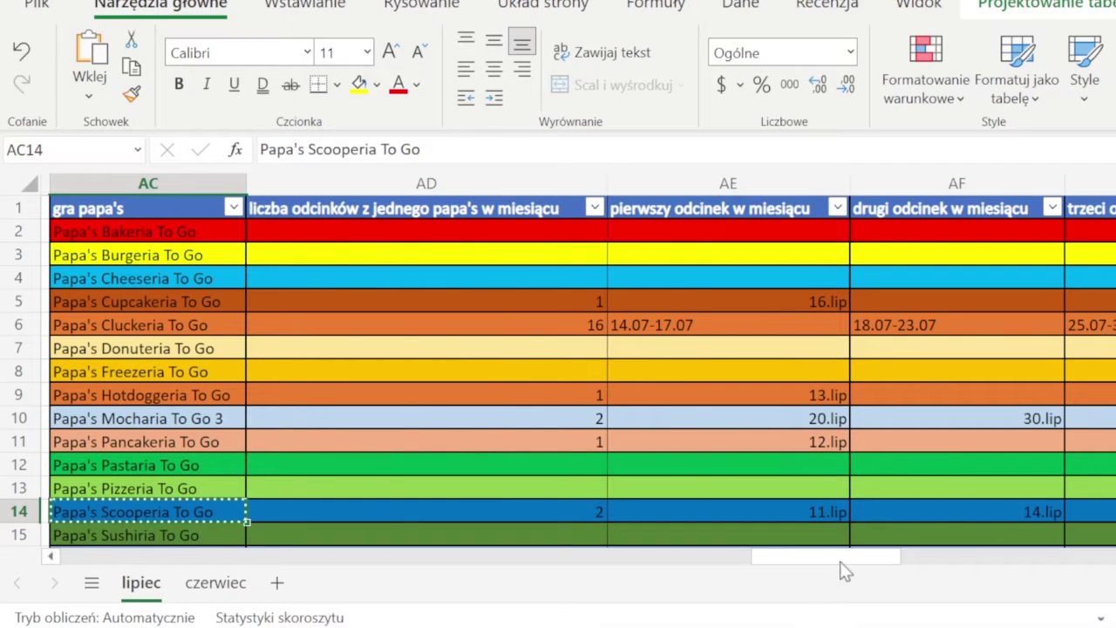